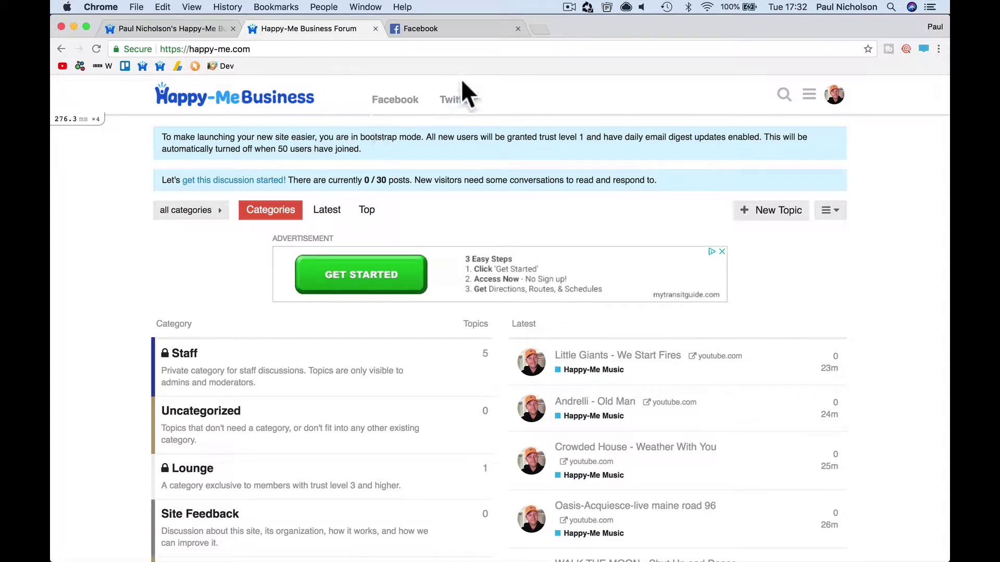
# Open the Happy-Me forum's hamburger menu to reach the Admin dashboard
pyautogui.click(808, 94)
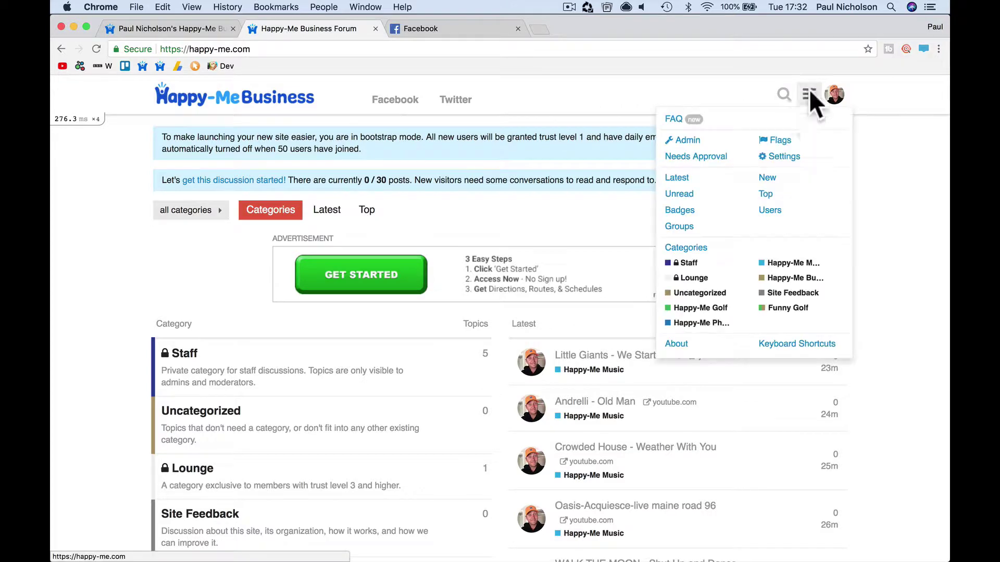
# Open the admin site Settings and select the whole logo url value to read it
pyautogui.click(688, 140)
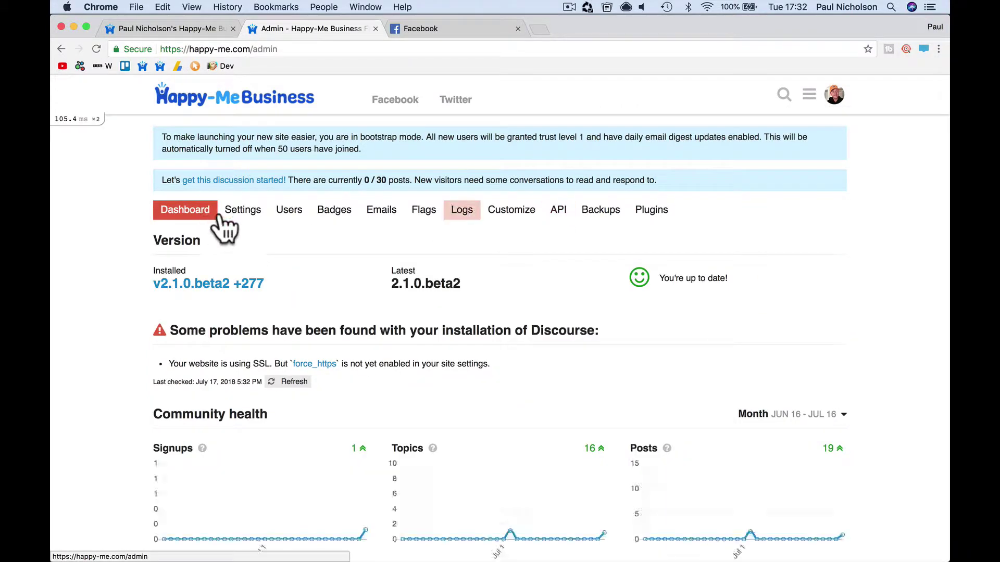
pyautogui.click(242, 209)
pyautogui.scroll(-3, 399, 406)
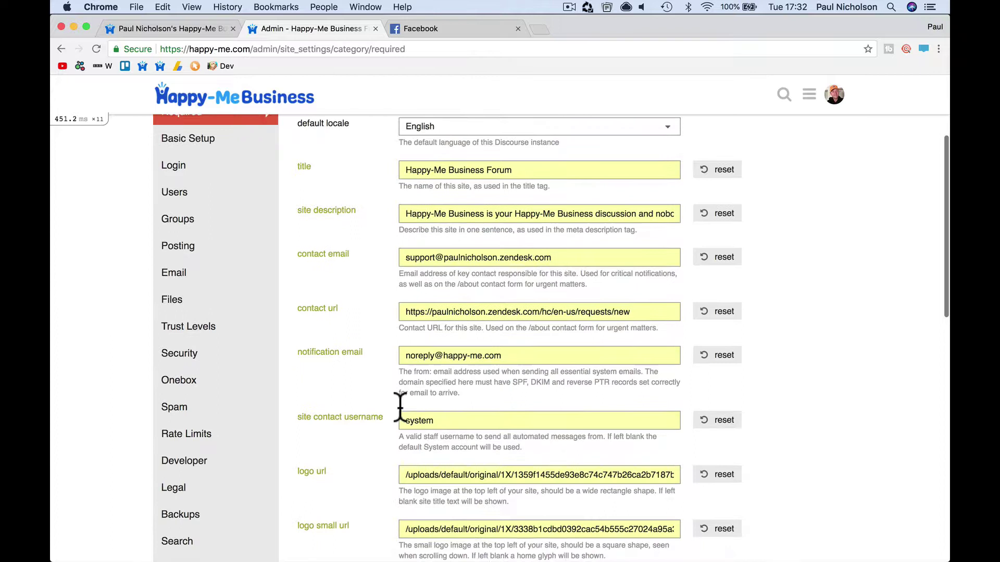
pyautogui.scroll(-2, 399, 406)
pyautogui.scroll(-2, 399, 407)
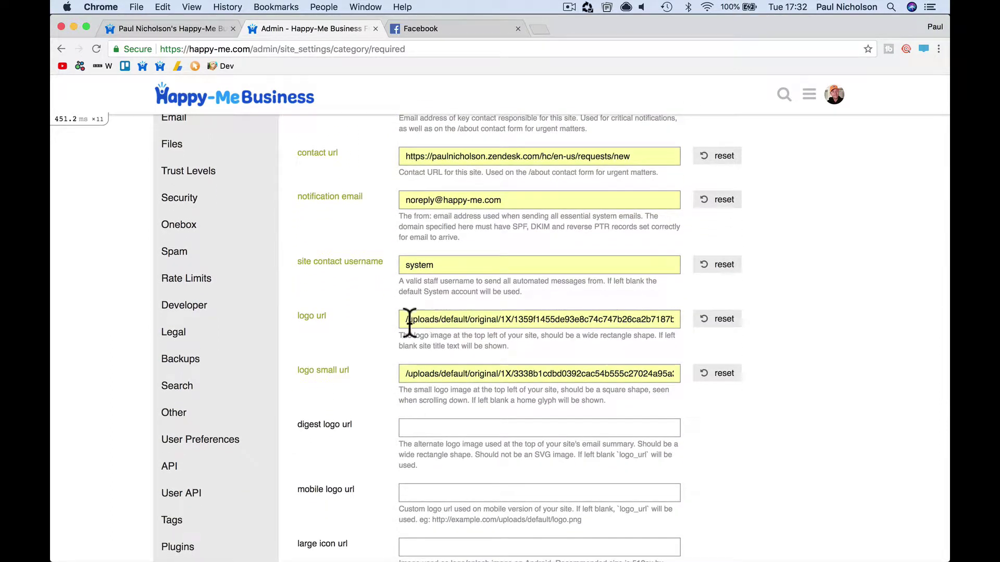
pyautogui.moveTo(405, 319); pyautogui.dragTo(576, 327)
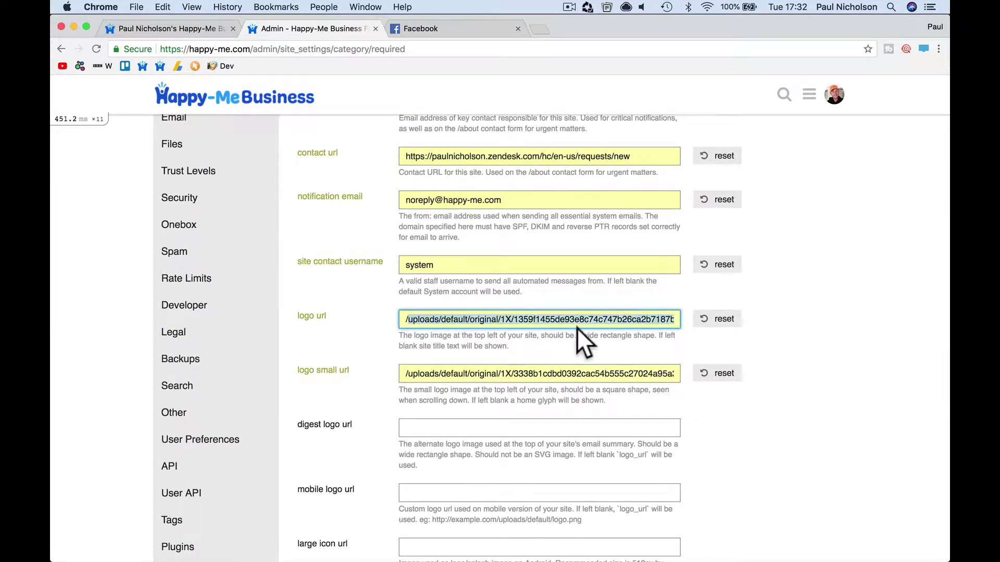
pyautogui.click(407, 320)
pyautogui.moveTo(407, 320); pyautogui.dragTo(668, 319)
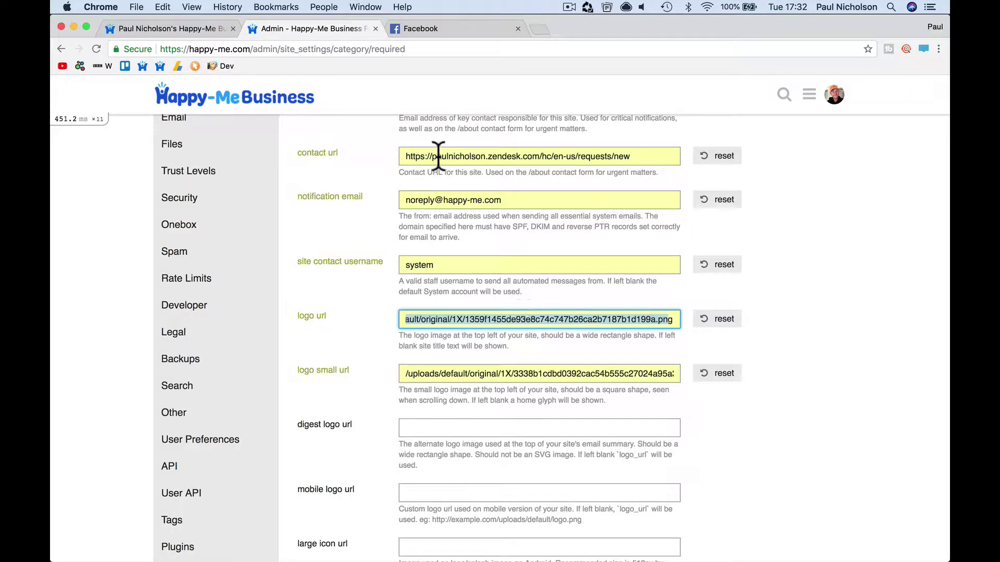
# Edit the address to /wizard to load the forum's setup wizard
pyautogui.click(255, 49)
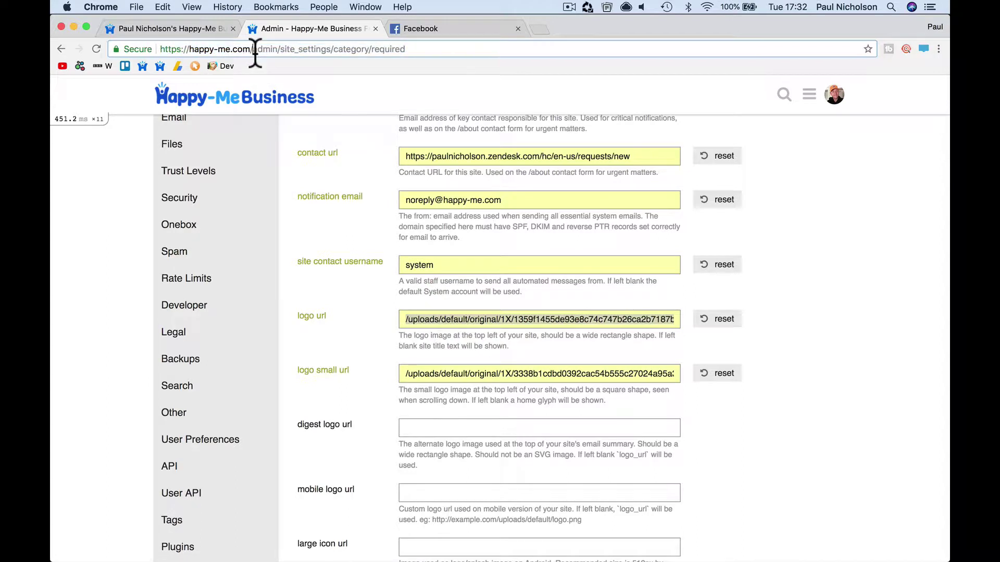
pyautogui.moveTo(252, 49); pyautogui.dragTo(297, 101)
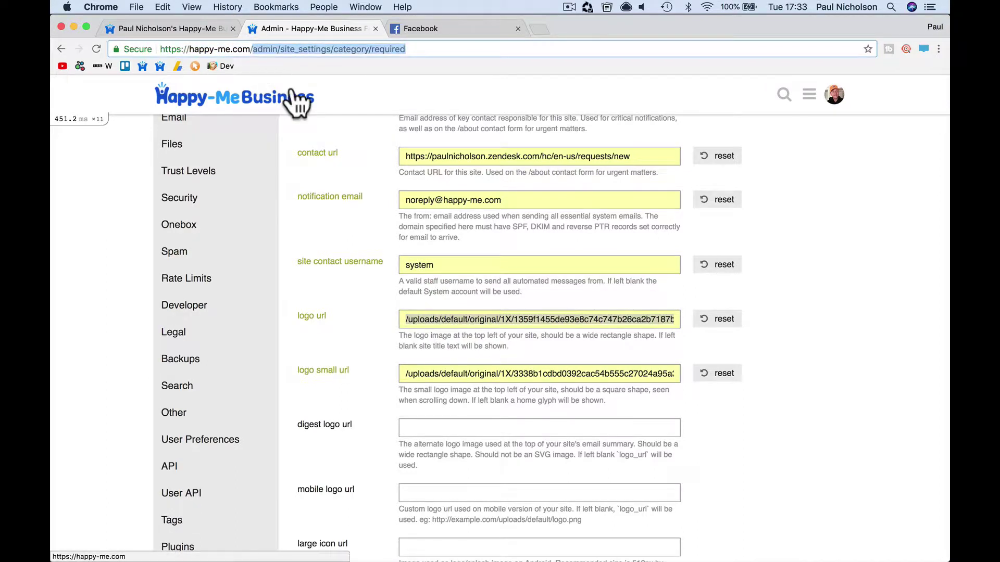
pyautogui.write('wizar')
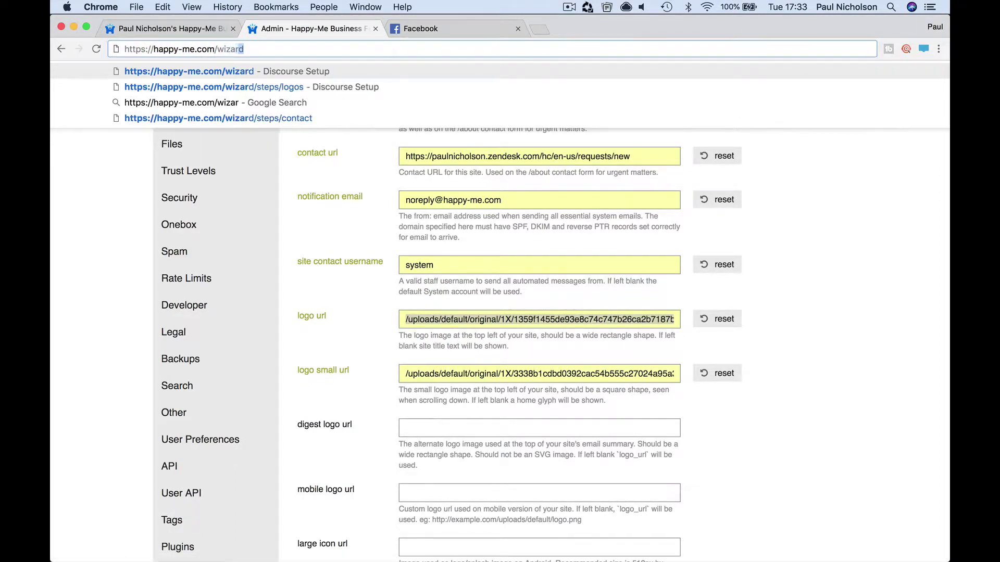
pyautogui.press('Return')
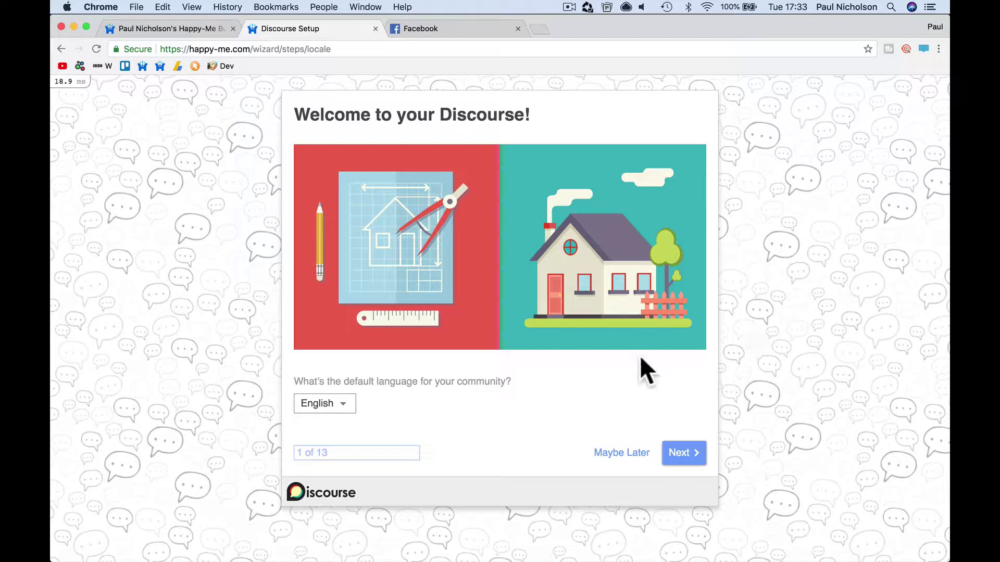
# Step between the language, Name and Introduction steps, then jump to /wizard/steps/logos
pyautogui.click(684, 454)
pyautogui.click(684, 460)
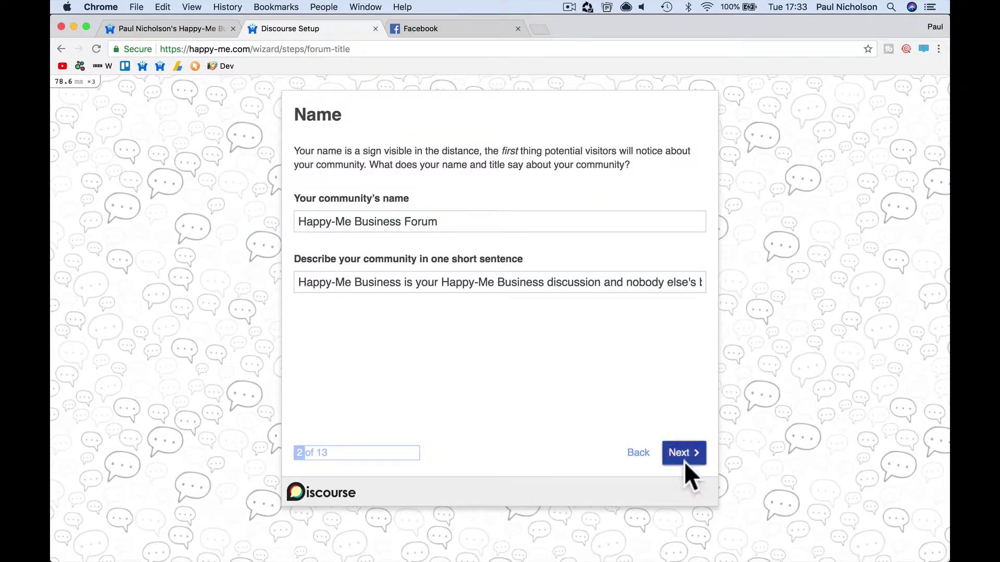
pyautogui.click(683, 458)
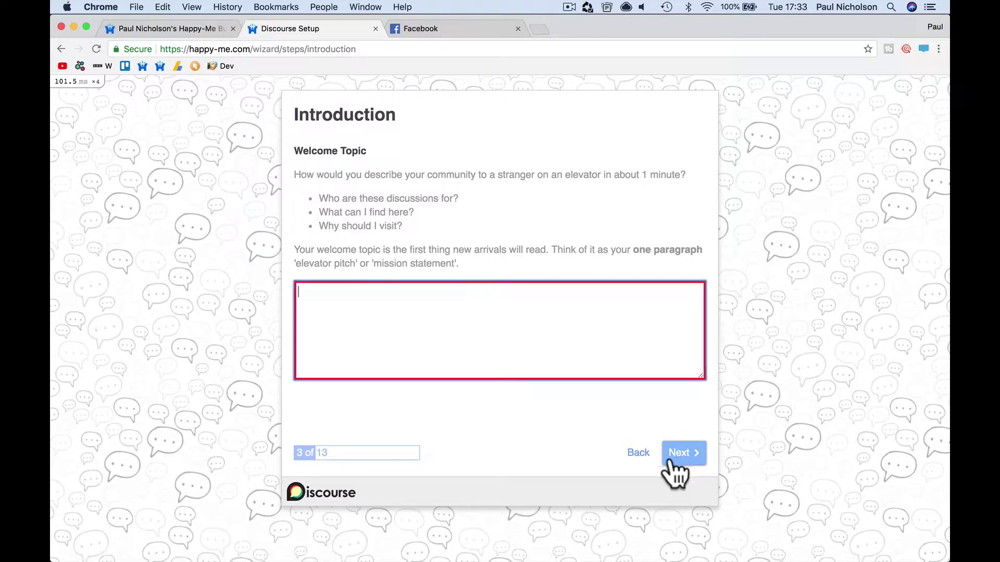
pyautogui.click(637, 461)
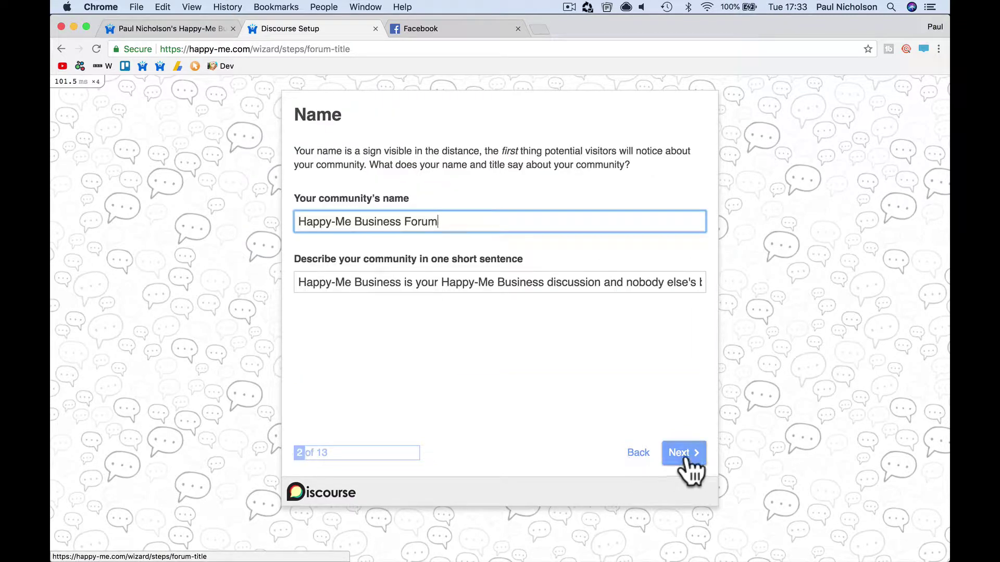
pyautogui.click(686, 458)
pyautogui.click(639, 455)
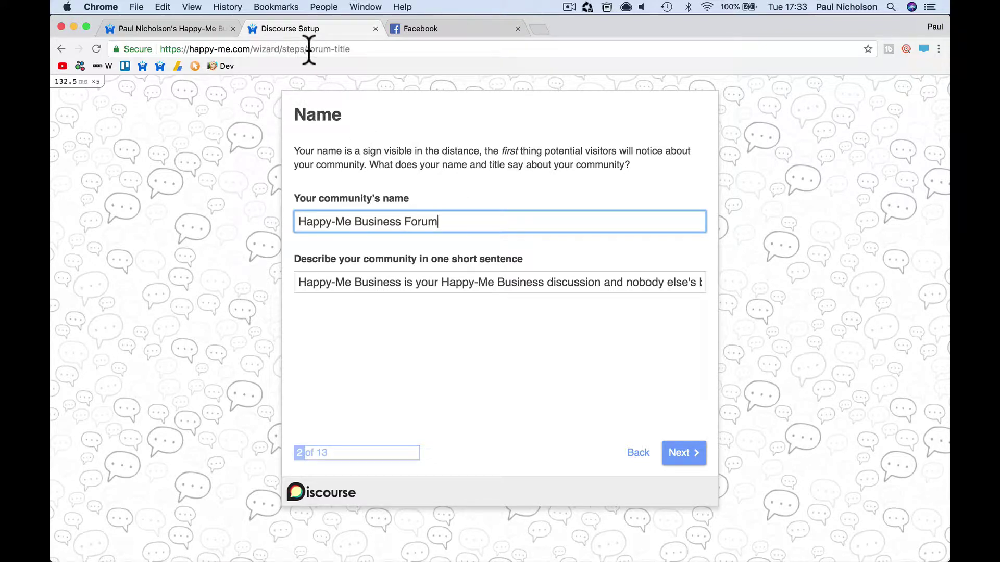
pyautogui.moveTo(305, 49); pyautogui.dragTo(406, 53)
pyautogui.write('lo')
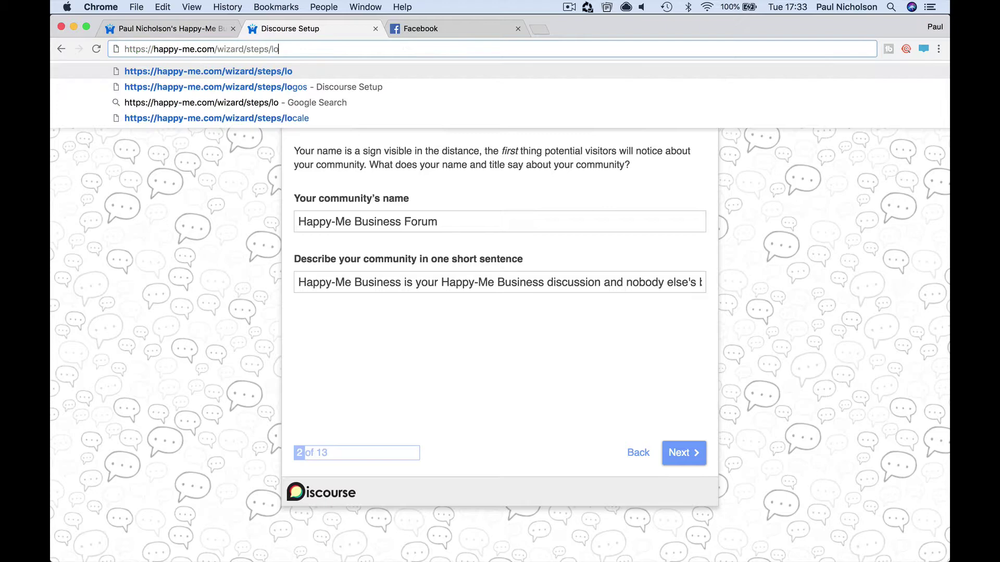
pyautogui.write('go')
pyautogui.press('Return')
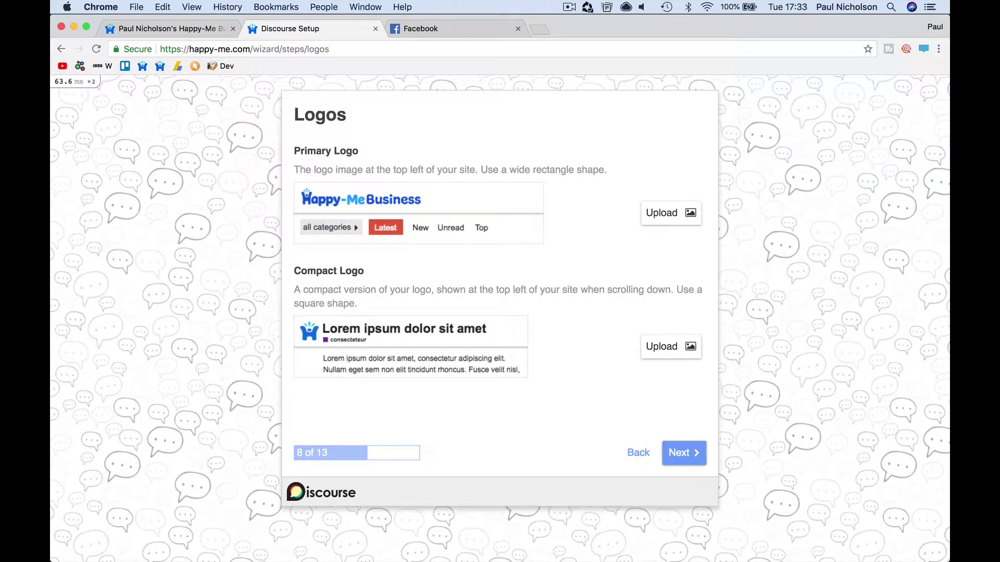
# Upload Happy-Me_Final Logo_02.png from the Happy Logo folder as the Primary Logo
pyautogui.click(672, 215)
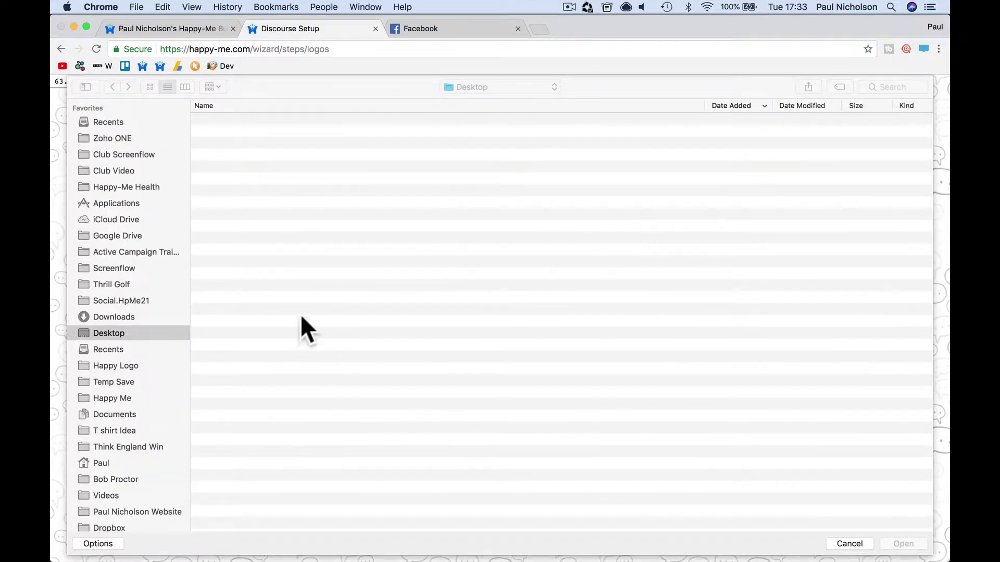
pyautogui.click(158, 365)
pyautogui.scroll(-5, 311, 399)
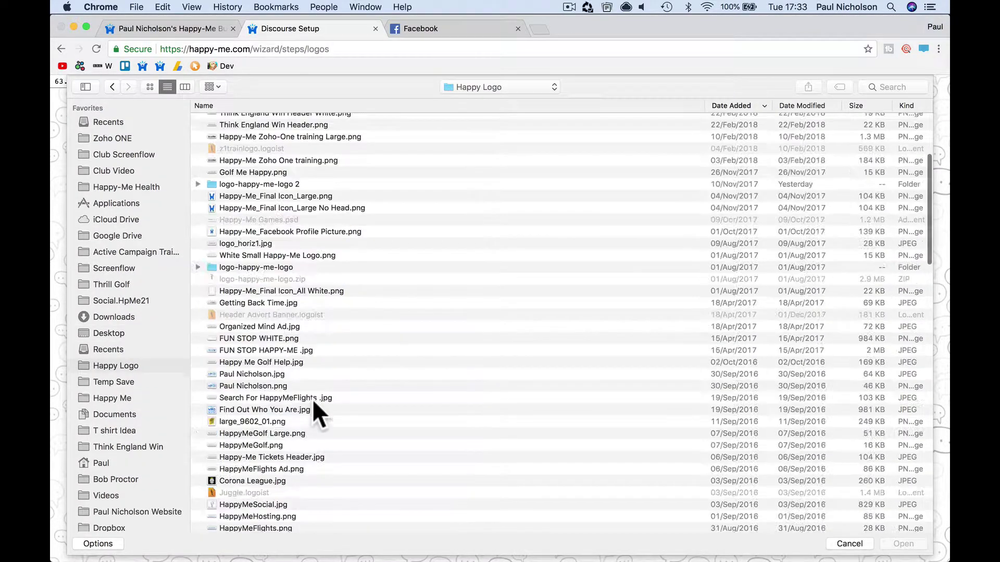
pyautogui.scroll(-10, 312, 399)
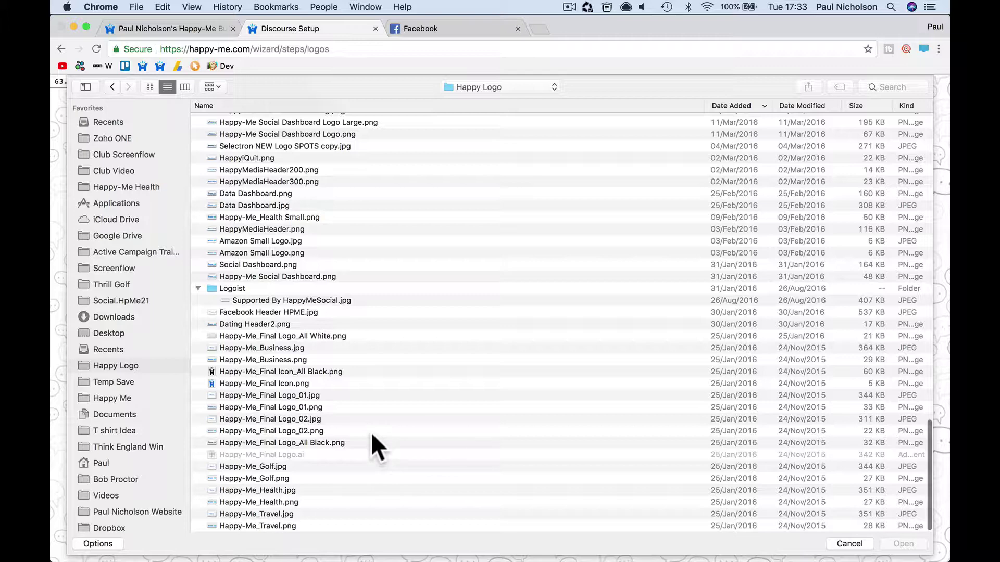
pyautogui.doubleClick(370, 431)
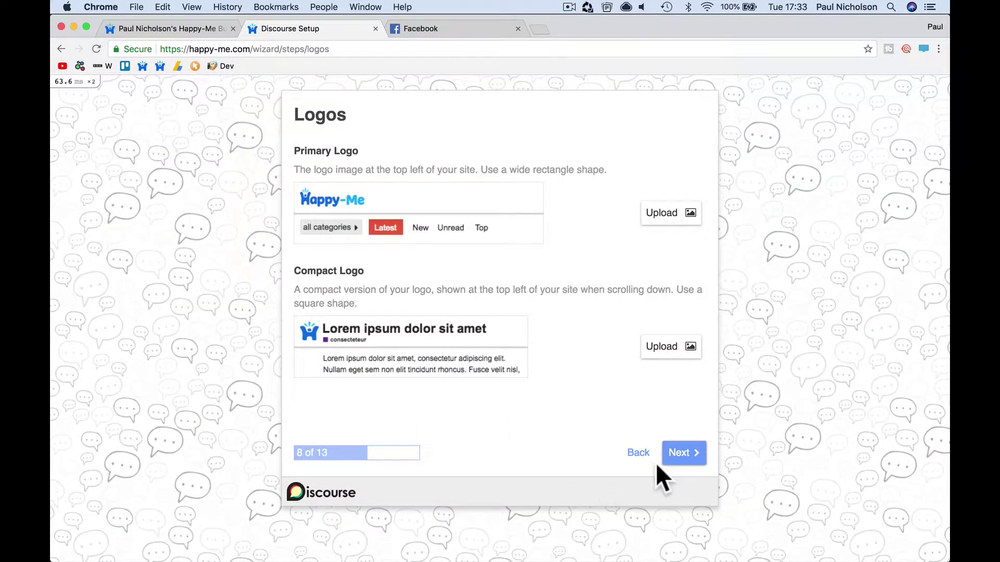
# Skip Icons, Homepage, Emoji and Invite Staff without inviting anyone, then click Done
pyautogui.click(671, 459)
pyautogui.click(670, 461)
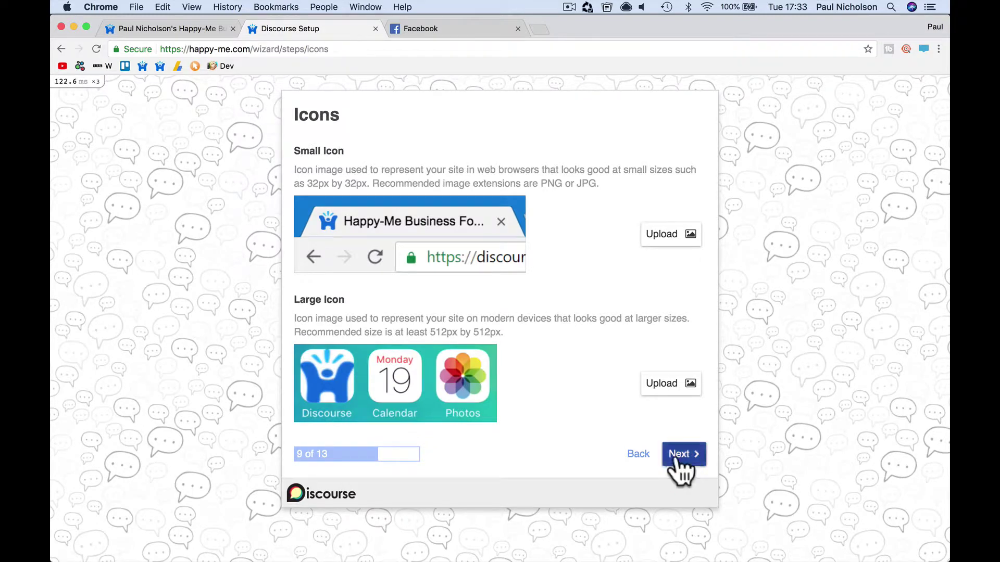
pyautogui.click(674, 462)
pyautogui.click(677, 484)
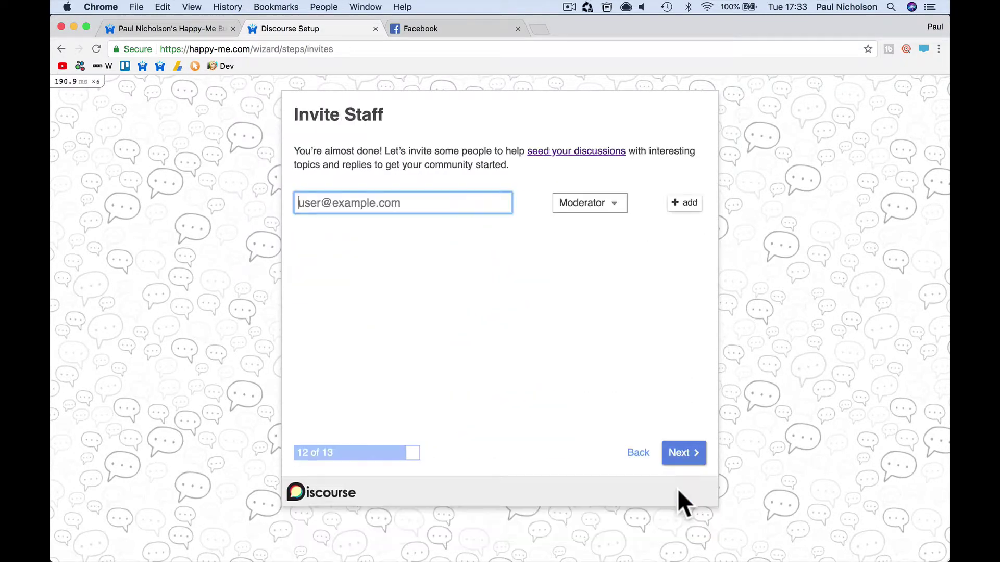
pyautogui.click(682, 455)
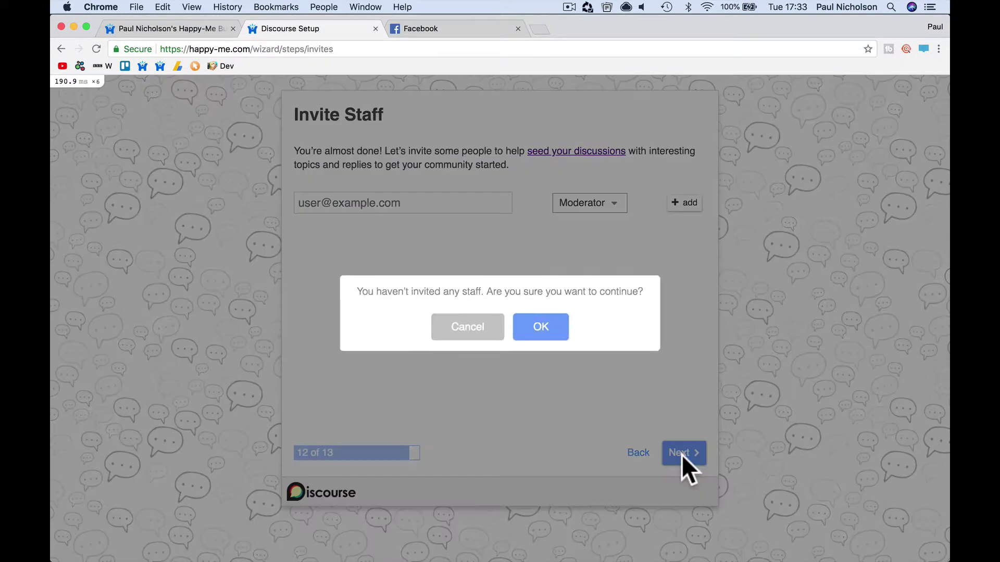
pyautogui.click(536, 320)
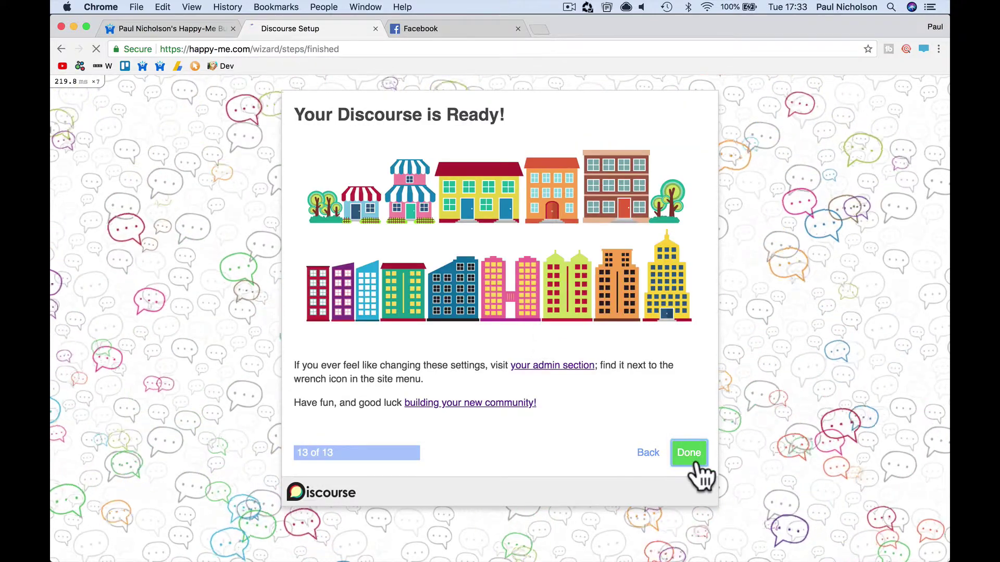
pyautogui.click(692, 456)
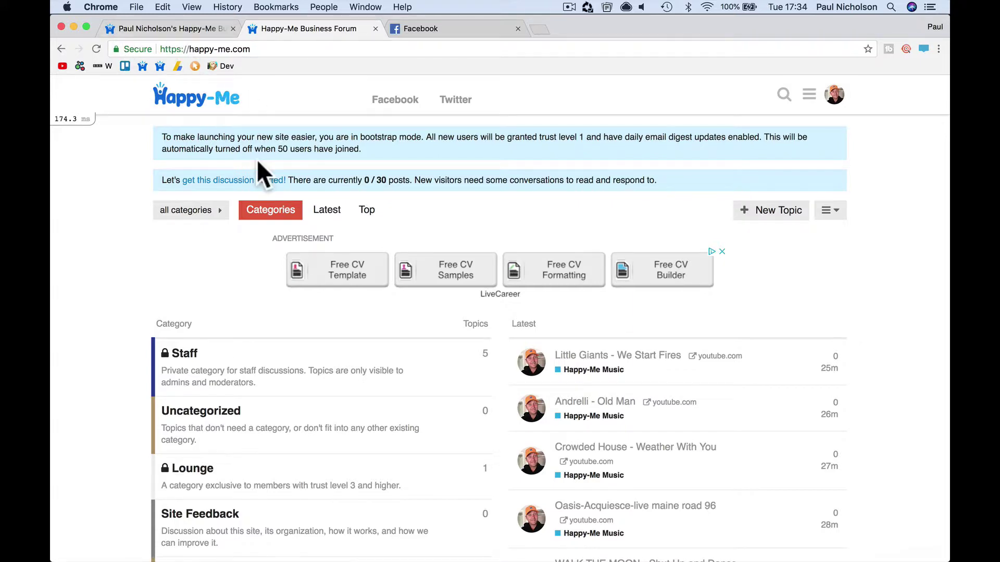
pyautogui.scroll(-10, 257, 159)
pyautogui.scroll(-2, 330, 252)
pyautogui.scroll(-3, 330, 251)
pyautogui.scroll(10, 330, 251)
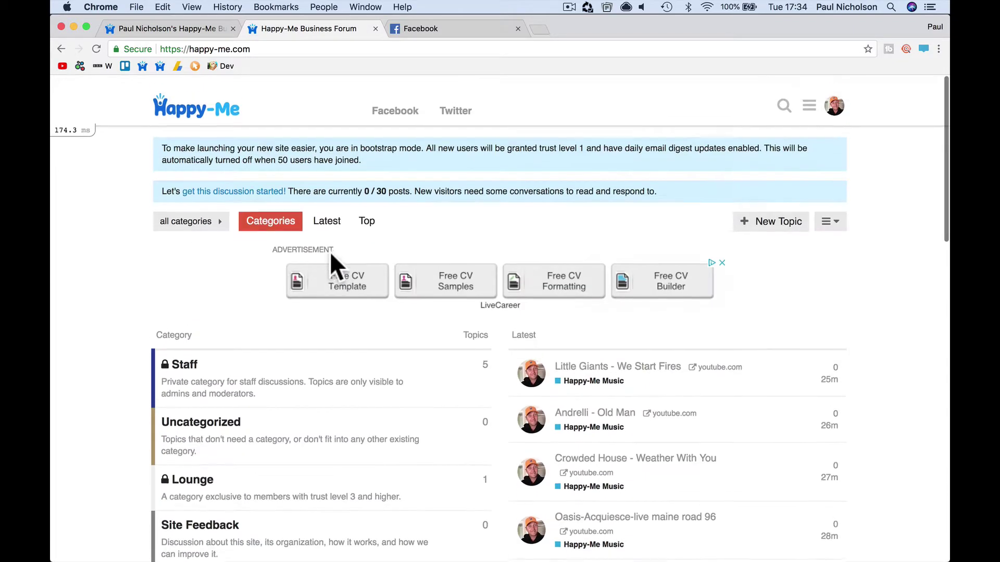
pyautogui.scroll(-3, 317, 344)
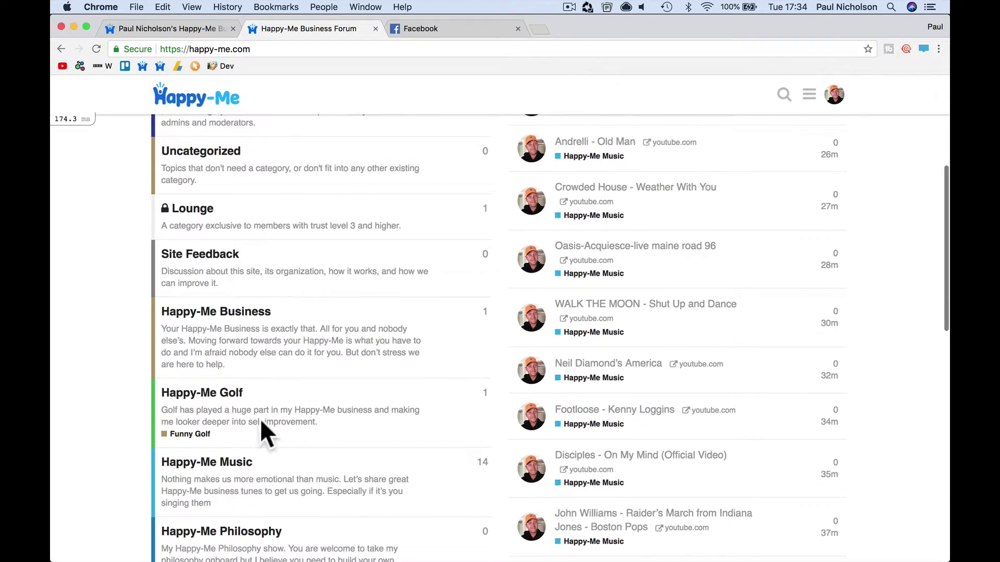
# Open the Funny Golf subcategory and its 'About the Funny Golf category' topic
pyautogui.click(194, 434)
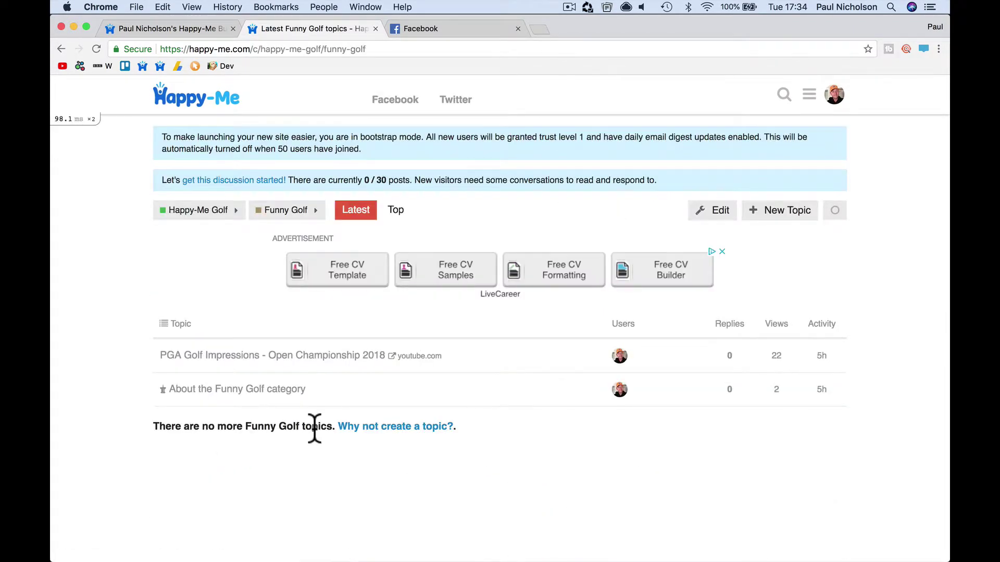
pyautogui.click(277, 389)
pyautogui.scroll(-5, 286, 414)
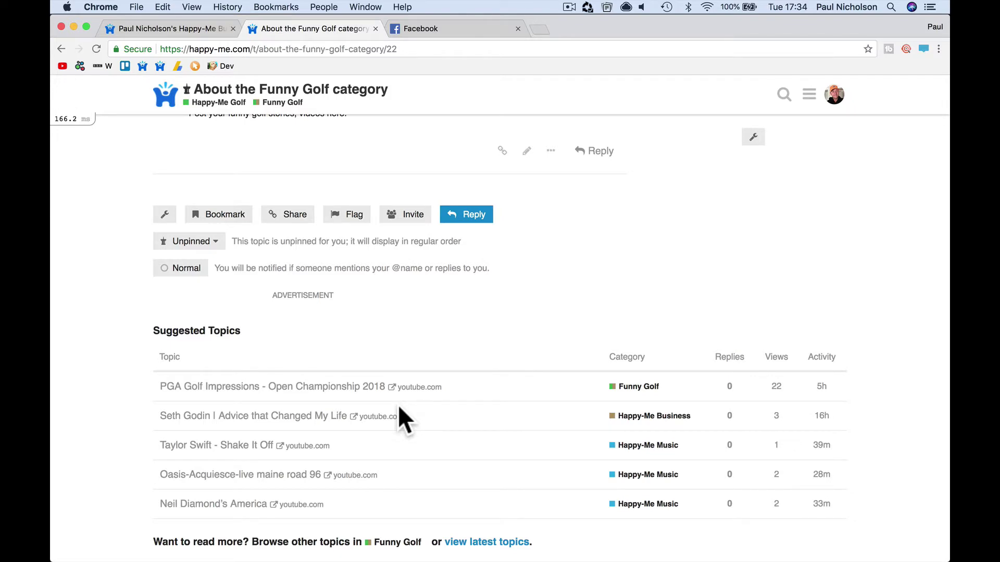
# Switch to paulforum.com from the bookmark and open its Ask Me Anything category
pyautogui.click(126, 66)
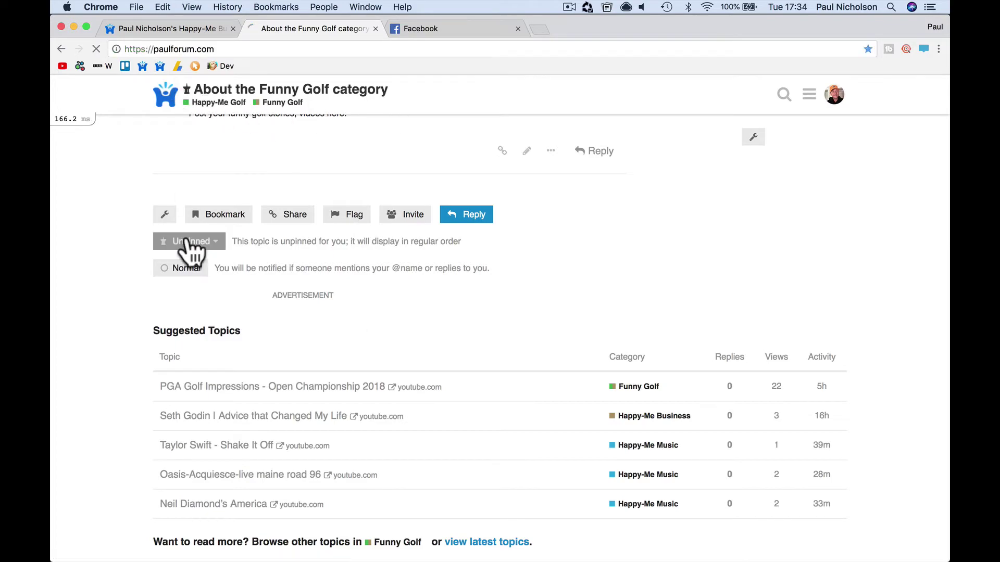
pyautogui.scroll(-10, 309, 387)
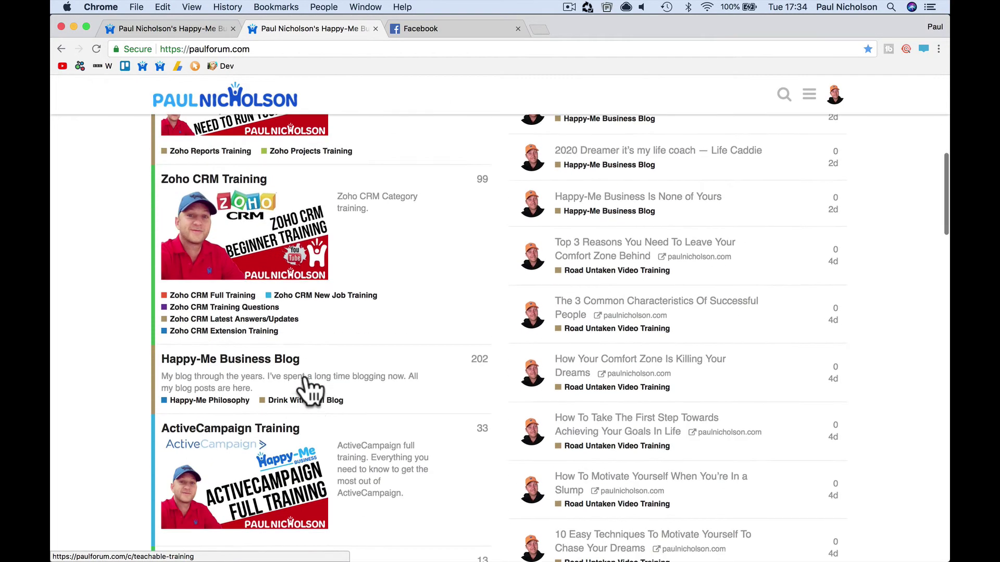
pyautogui.scroll(10, 308, 388)
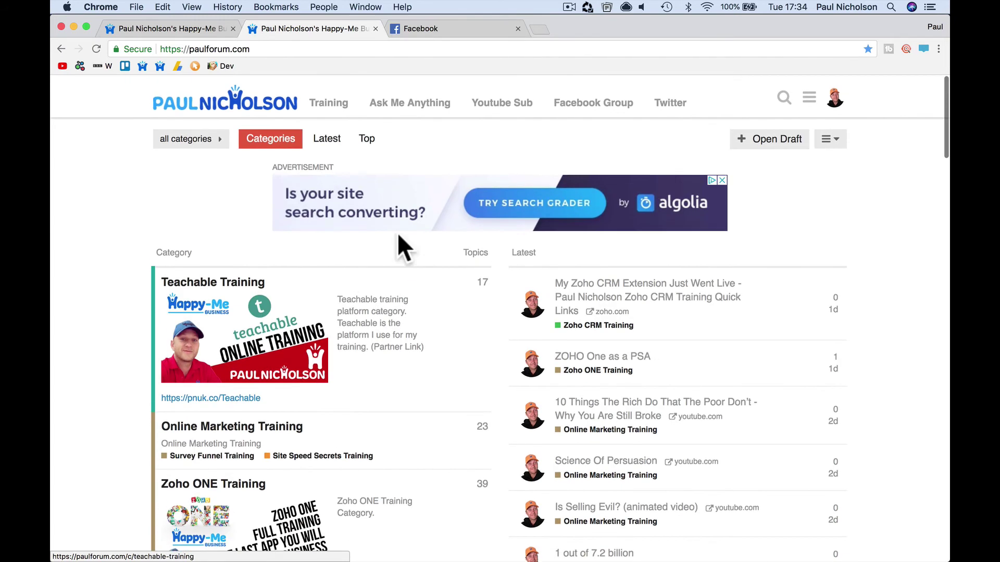
pyautogui.click(410, 102)
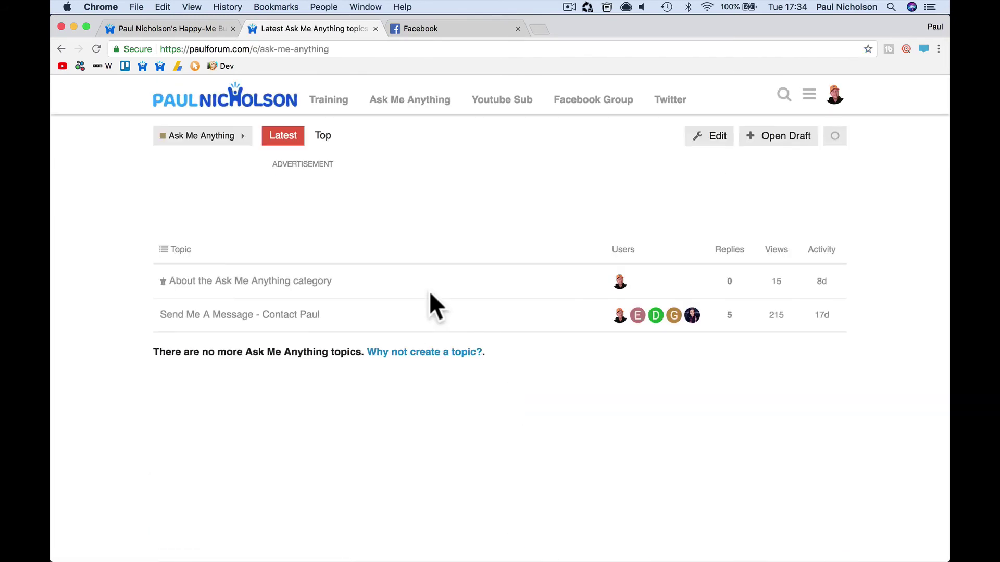